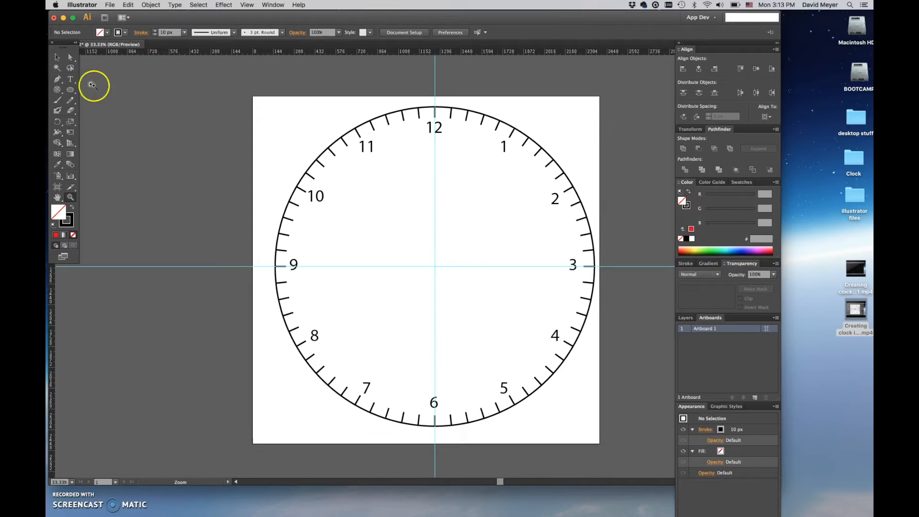
# - Draw a circle about 2278 px in diameter, centred on the guide intersection and slightly larger than the clock face
pyautogui.click(71, 90)
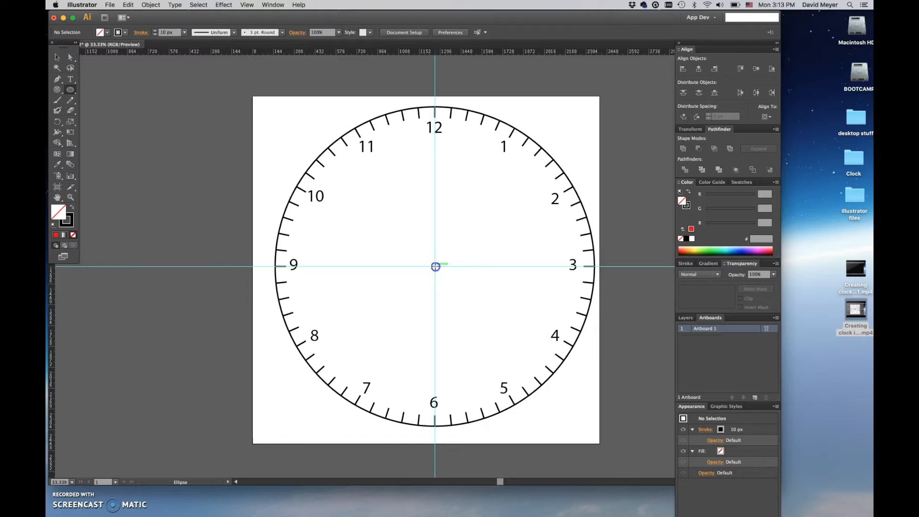
pyautogui.moveTo(435, 266); pyautogui.dragTo(486, 432)
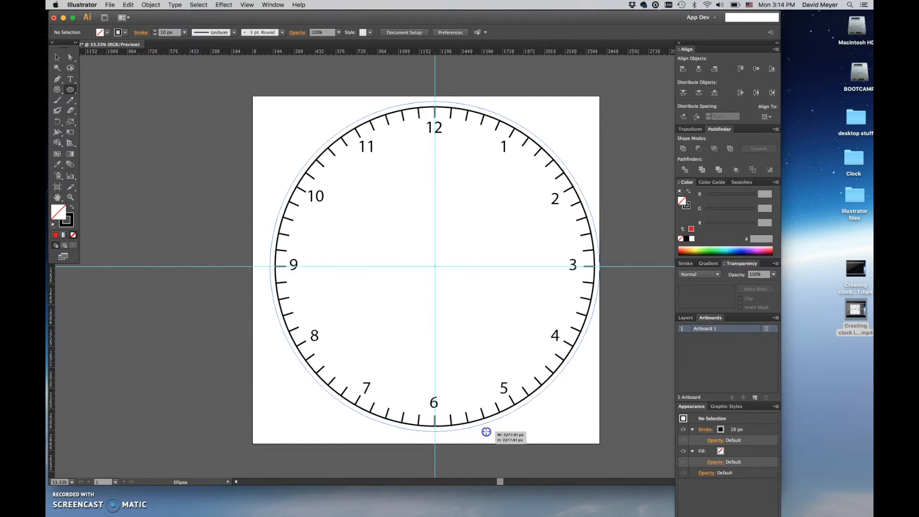
pyautogui.moveTo(486, 431); pyautogui.dragTo(486, 432)
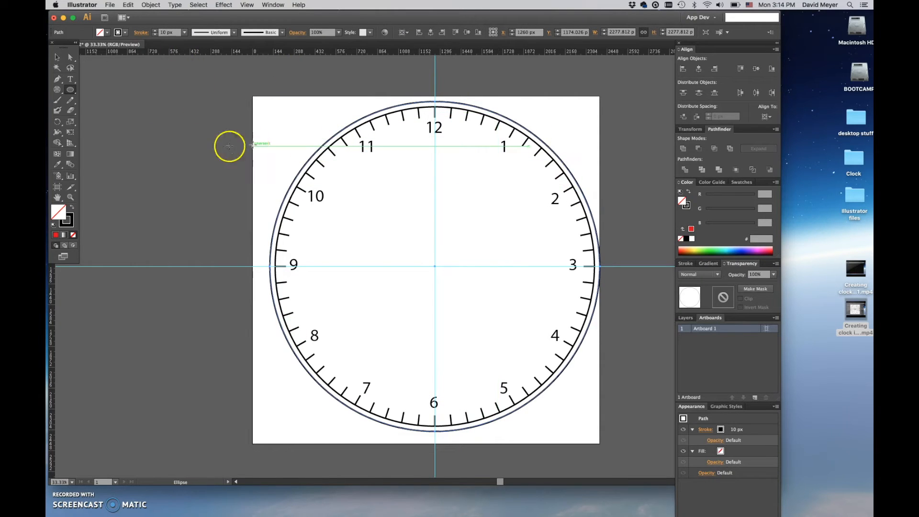
# - Fill the new circle with solid red, hex cc1111
pyautogui.click(103, 34)
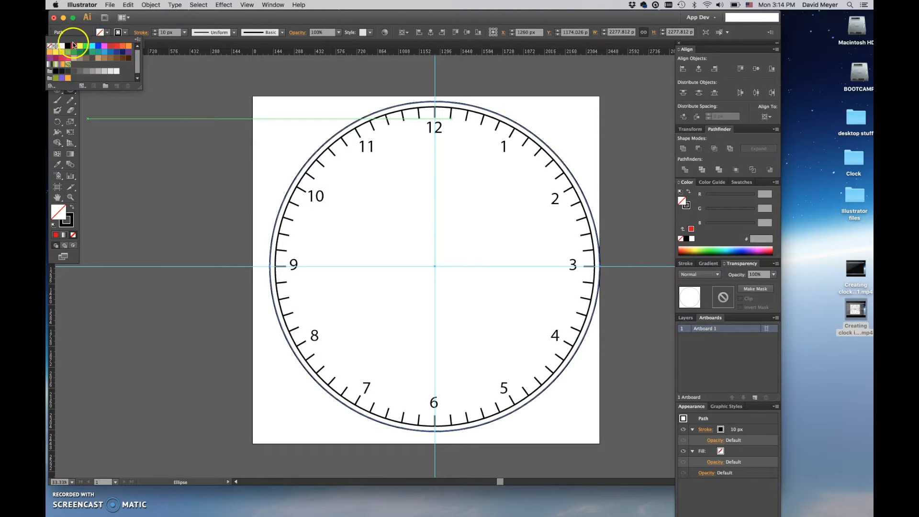
pyautogui.click(99, 33)
pyautogui.doubleClick(59, 210)
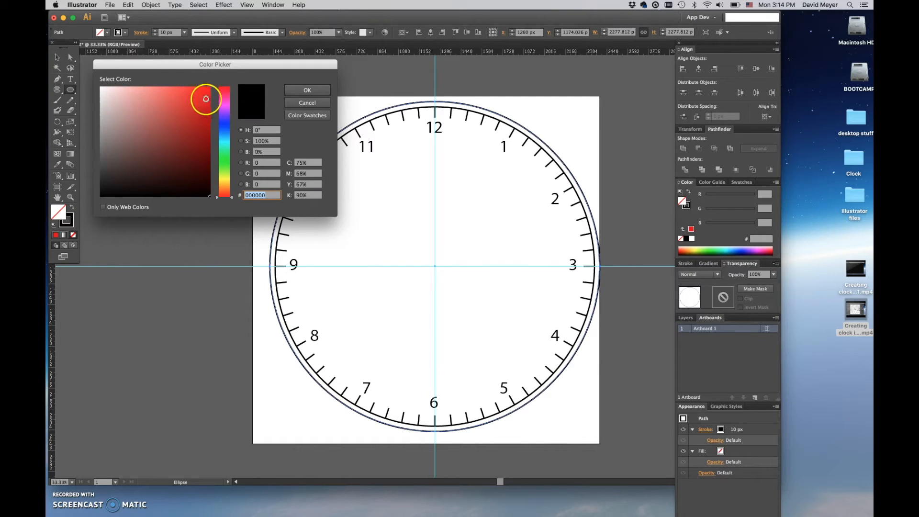
pyautogui.moveTo(198, 89); pyautogui.dragTo(204, 110)
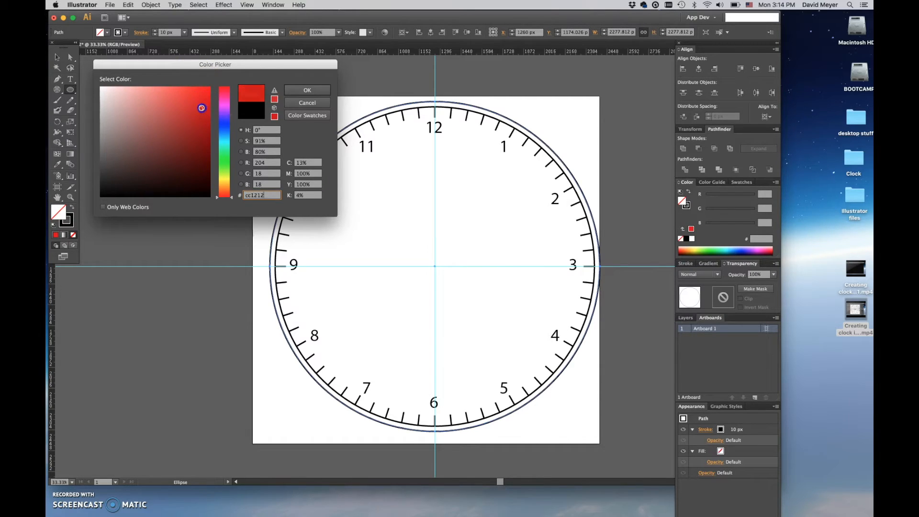
pyautogui.click(321, 92)
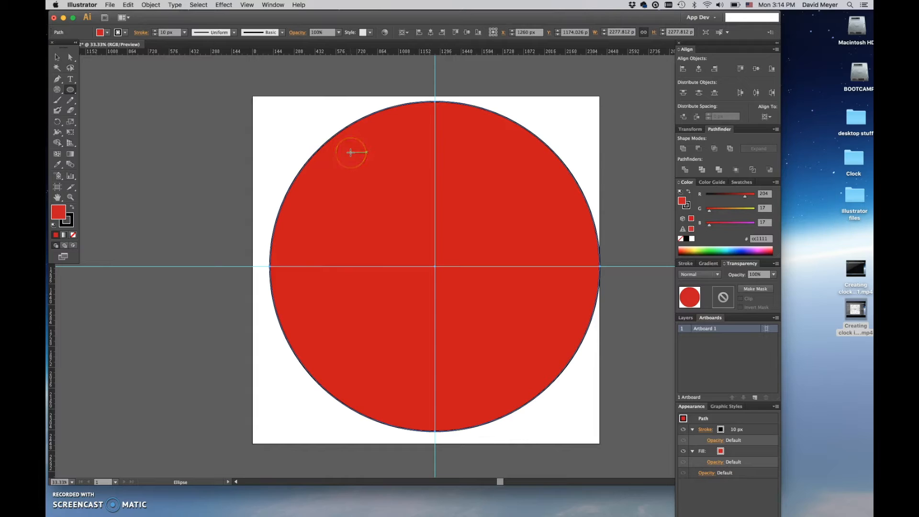
# - Remove the stroke from the red circle
pyautogui.click(117, 32)
pyautogui.click(172, 32)
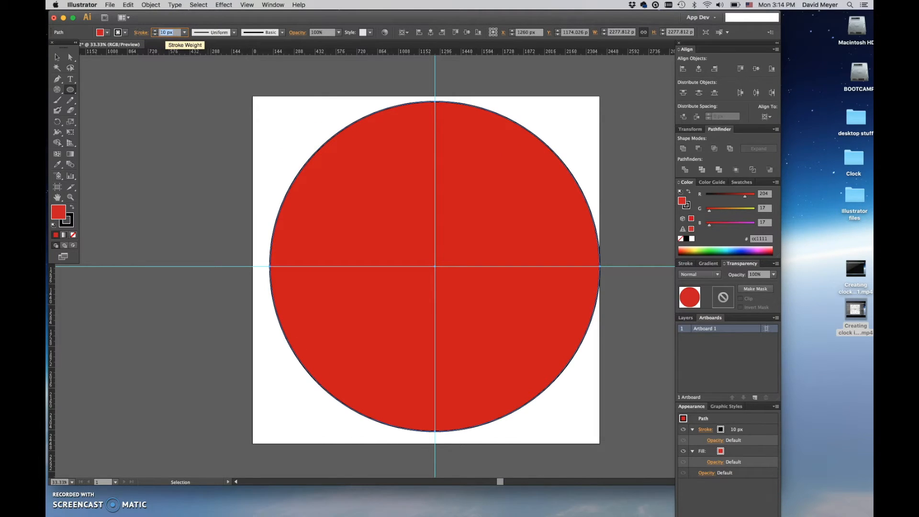
pyautogui.press('Return')
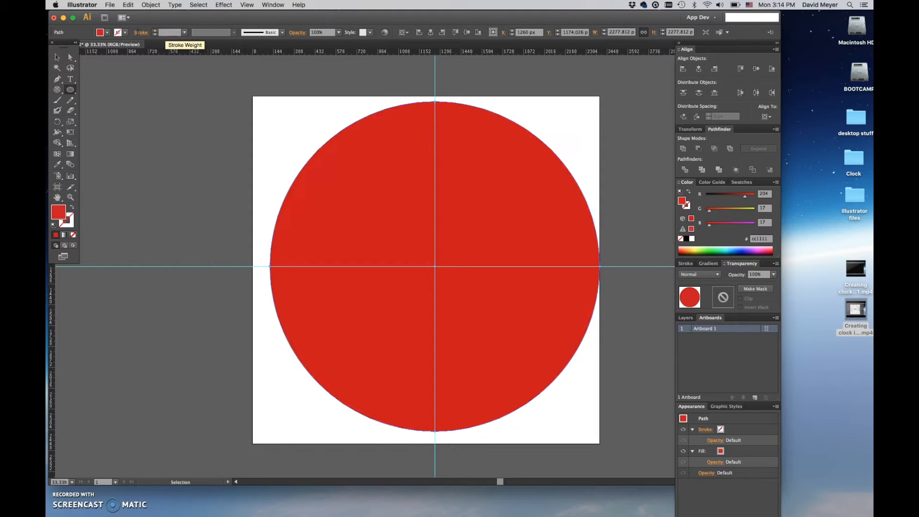
pyautogui.press('l')
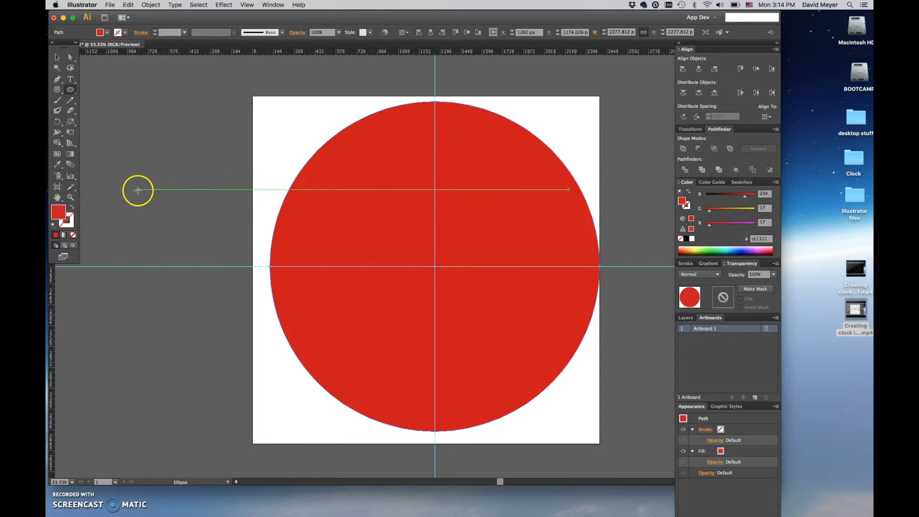
# - Move the red circle horizontally off the artboard onto the empty canvas beside the 9 o'clock side, then deselect it
pyautogui.click(57, 57)
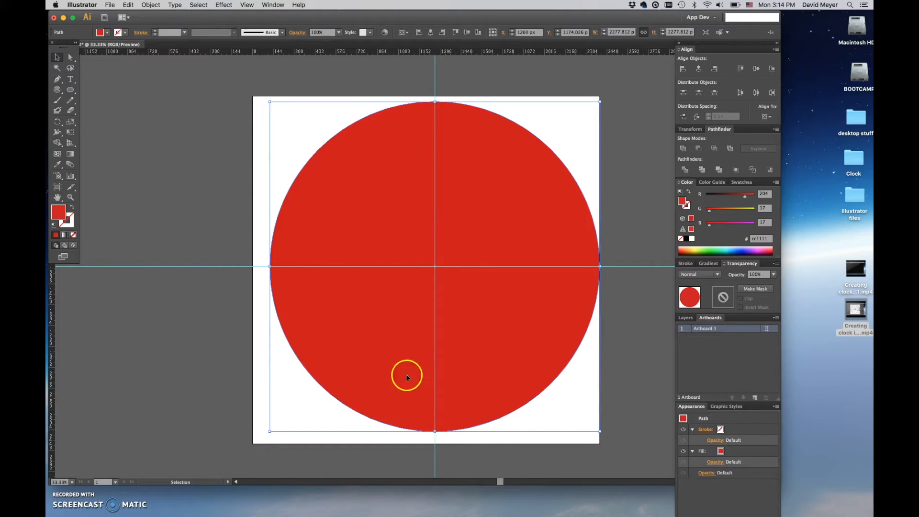
pyautogui.moveTo(499, 482); pyautogui.dragTo(463, 482)
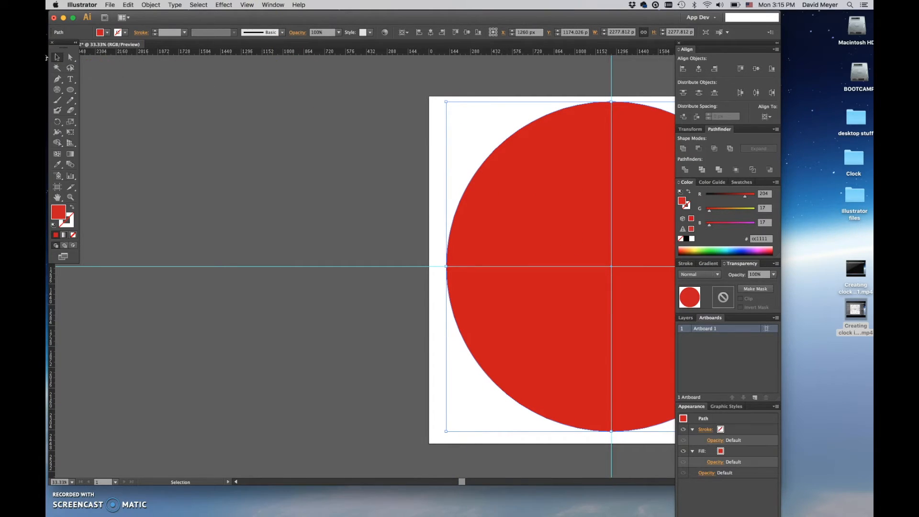
pyautogui.click(547, 227)
pyautogui.keyDown('shift'); pyautogui.click(546, 226); pyautogui.keyUp('shift')
pyautogui.click(500, 228)
pyautogui.moveTo(501, 228); pyautogui.dragTo(142, 238)
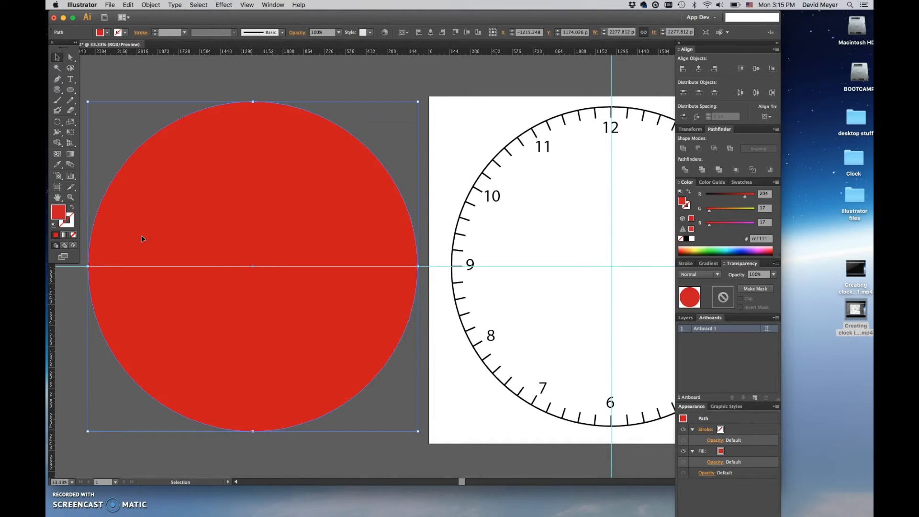
pyautogui.click(164, 86)
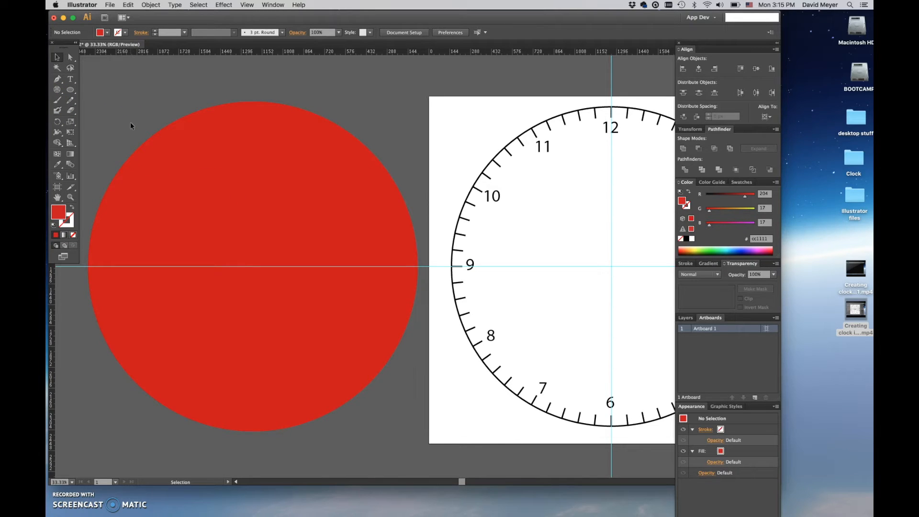
# - Draw an ellipse about 1272 by 712 px from the red circle's centre and move it straight down into the circle's lower half
pyautogui.click(72, 91)
pyautogui.moveTo(255, 267)
pyautogui.mouseDown()
pyautogui.moveTo(294, 292)
pyautogui.moveTo(340, 304)
pyautogui.moveTo(345, 318)
pyautogui.mouseUp()
pyautogui.press('shift')
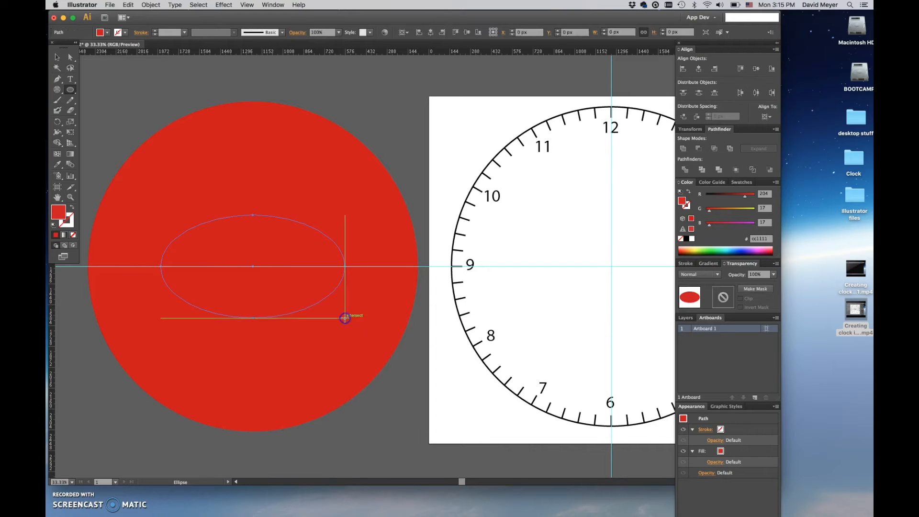
pyautogui.click(57, 58)
pyautogui.click(57, 59)
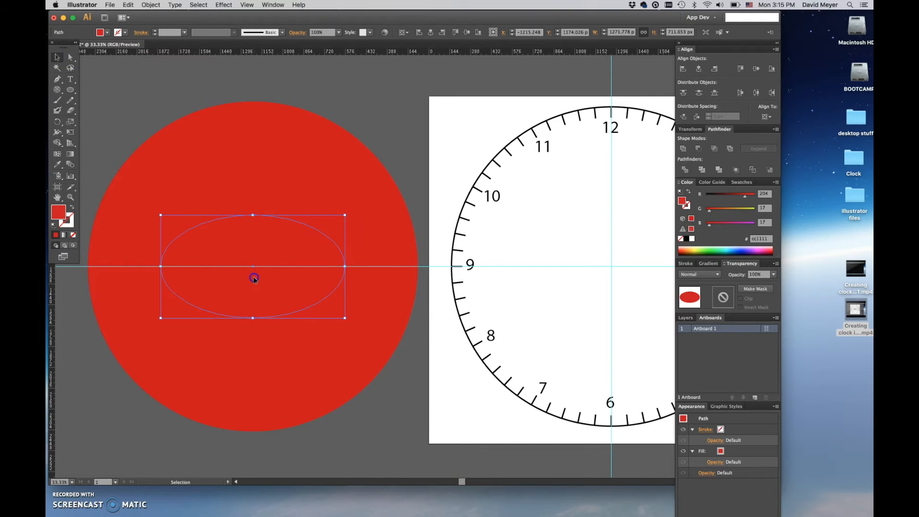
pyautogui.moveTo(253, 278); pyautogui.dragTo(252, 353)
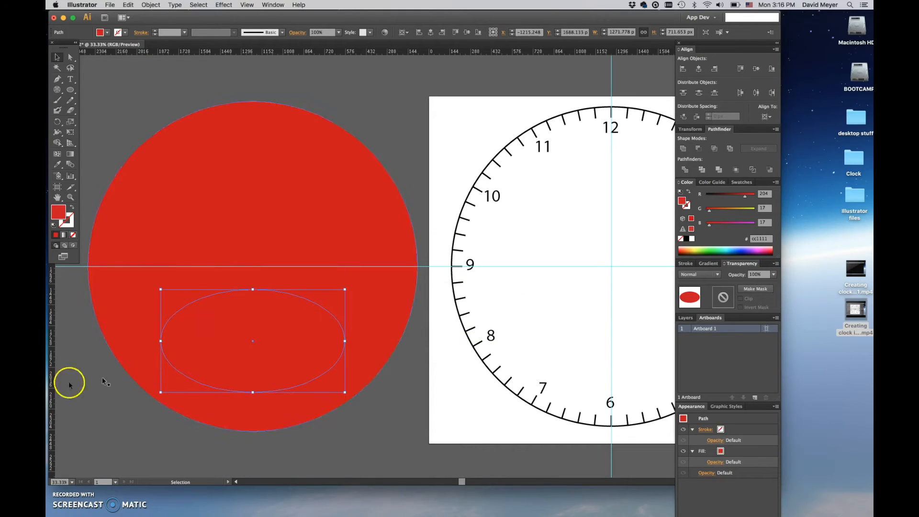
pyautogui.click(81, 383)
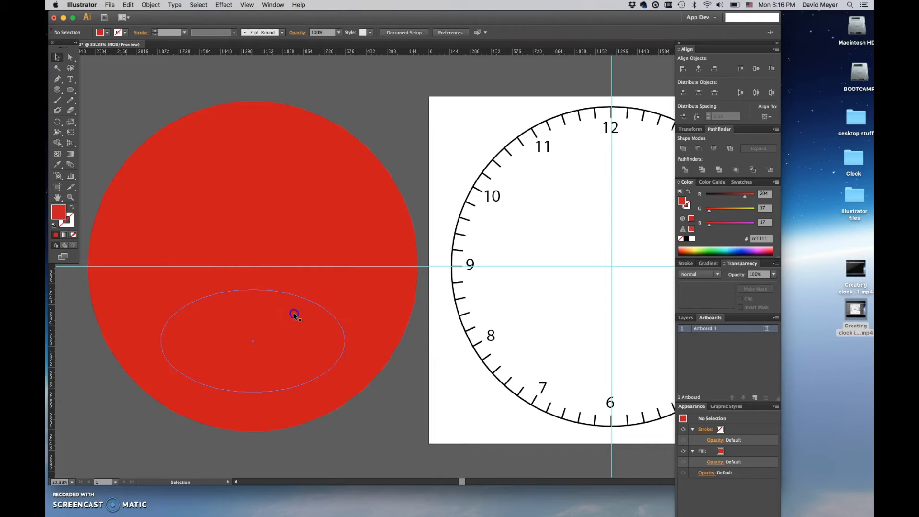
# - Fill the ellipse with a lighter red, hex f24444
pyautogui.click(292, 312)
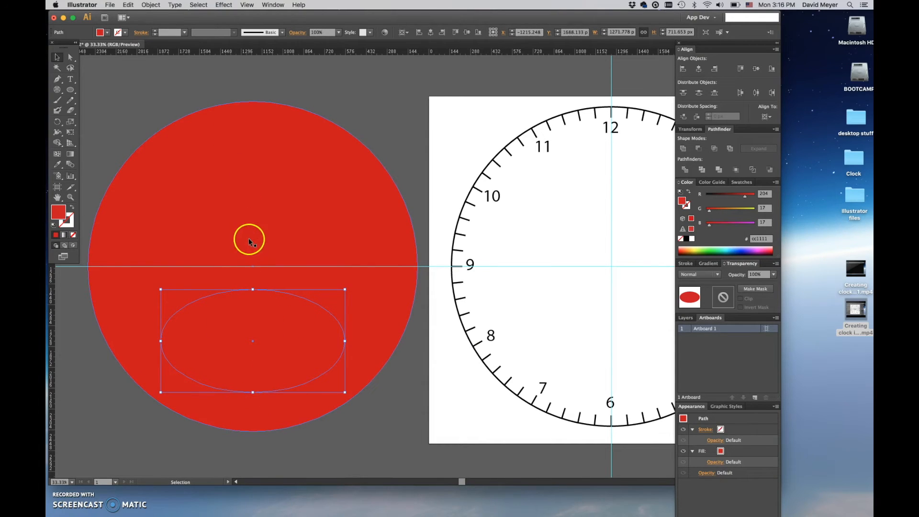
pyautogui.doubleClick(59, 211)
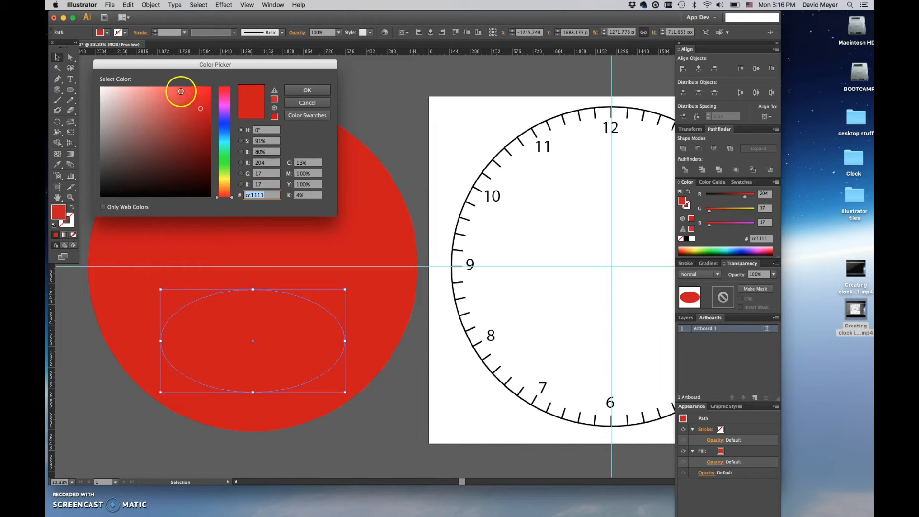
pyautogui.click(178, 92)
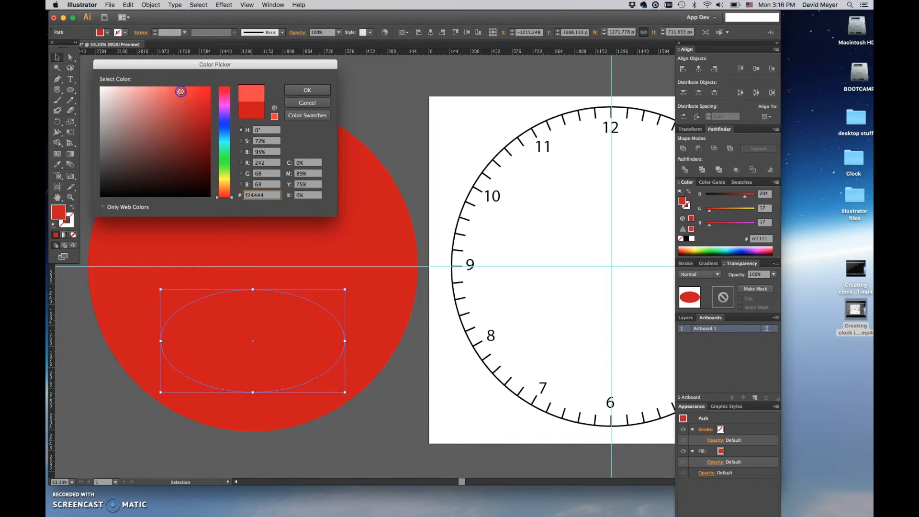
pyautogui.click(307, 91)
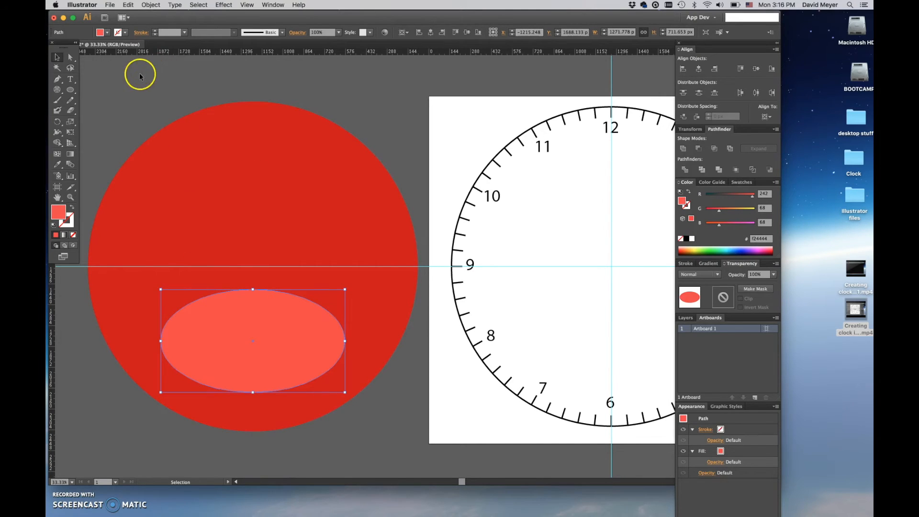
pyautogui.click(153, 111)
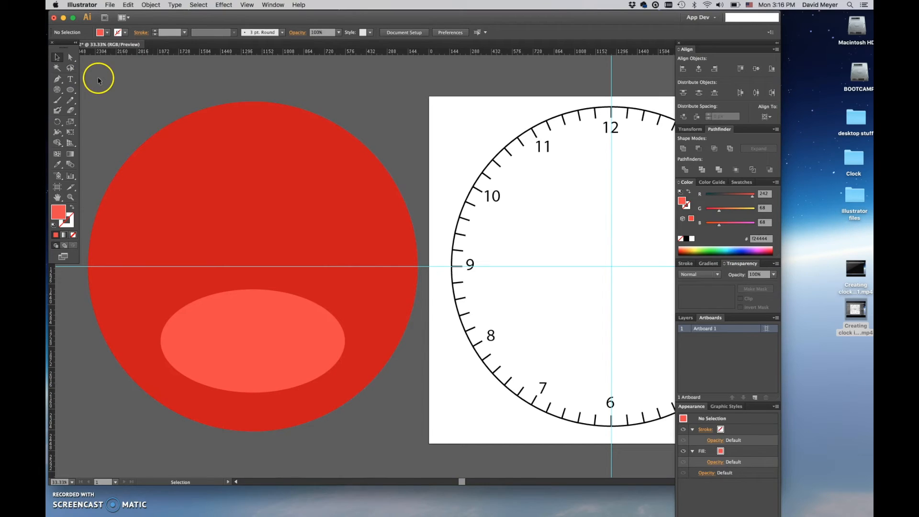
# - Select the red circle together with the lighter ellipse and make a blend between them
pyautogui.moveTo(111, 86); pyautogui.dragTo(382, 455)
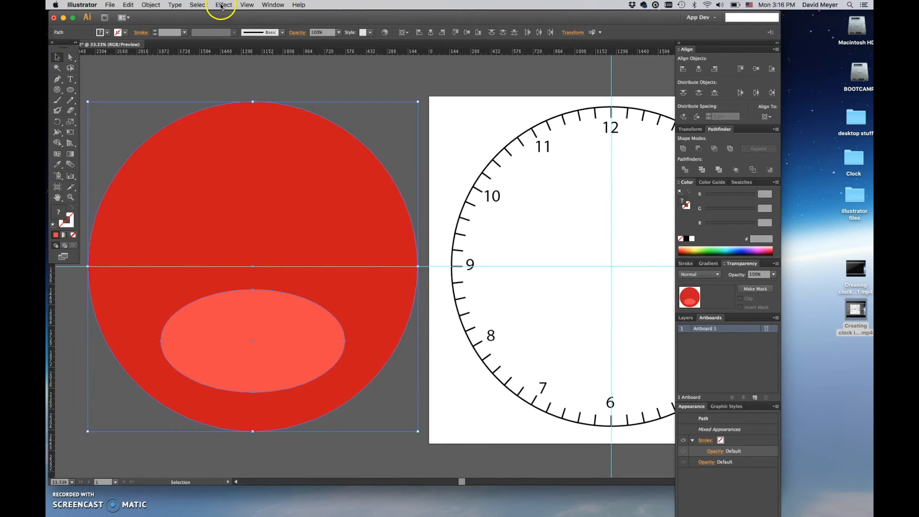
pyautogui.click(154, 4)
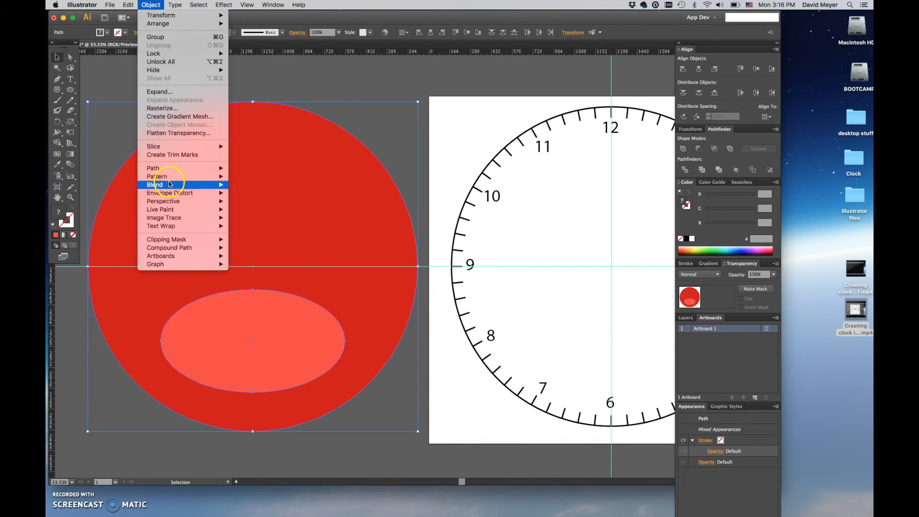
pyautogui.moveTo(175, 184)
pyautogui.click(245, 189)
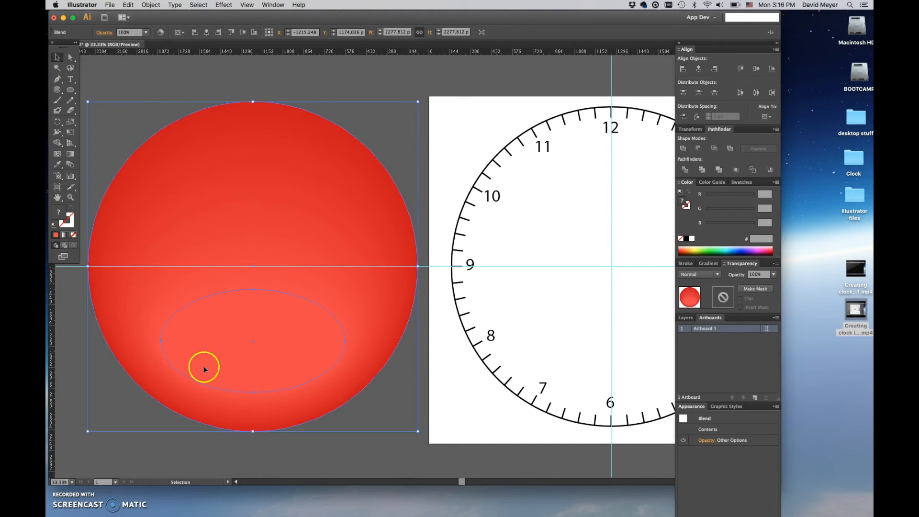
pyautogui.click(137, 79)
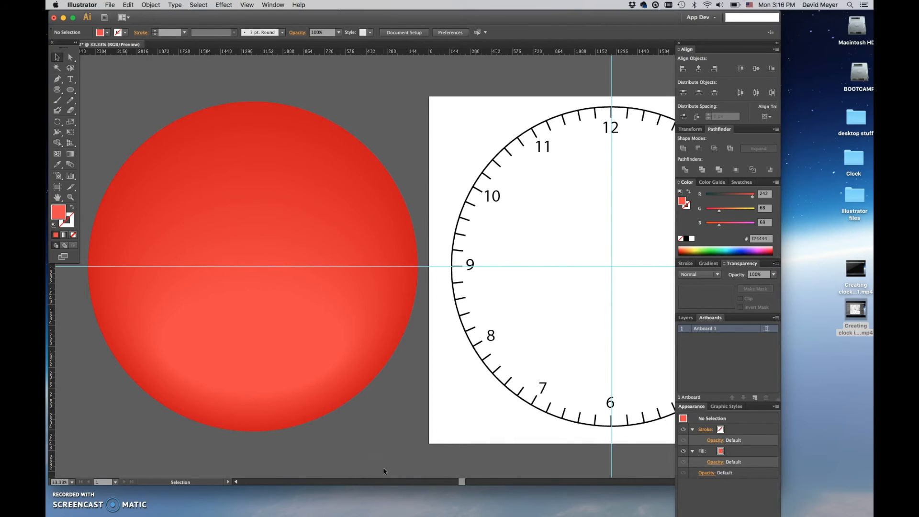
# - Group the blended circle and ellipse into a single object
pyautogui.click(357, 287)
pyautogui.click(137, 111)
pyautogui.moveTo(131, 93); pyautogui.dragTo(312, 391)
pyautogui.moveTo(363, 449); pyautogui.dragTo(367, 455)
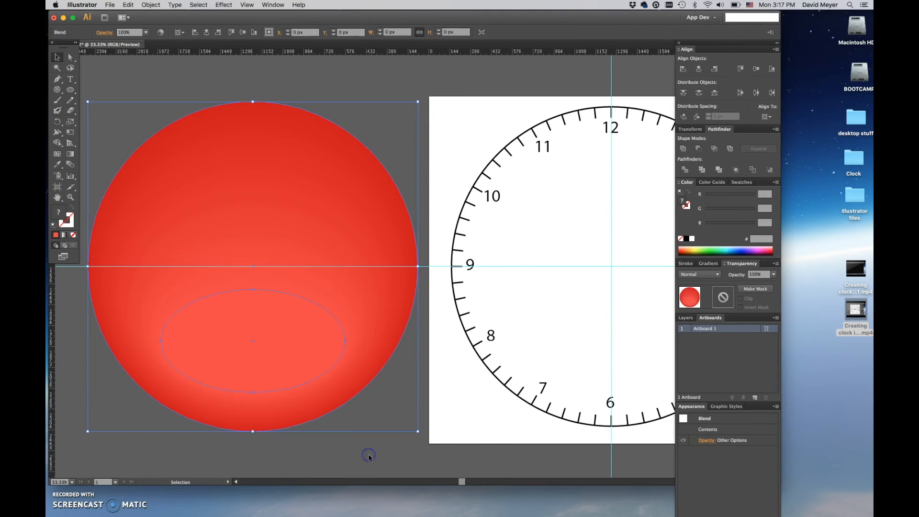
pyautogui.click(151, 5)
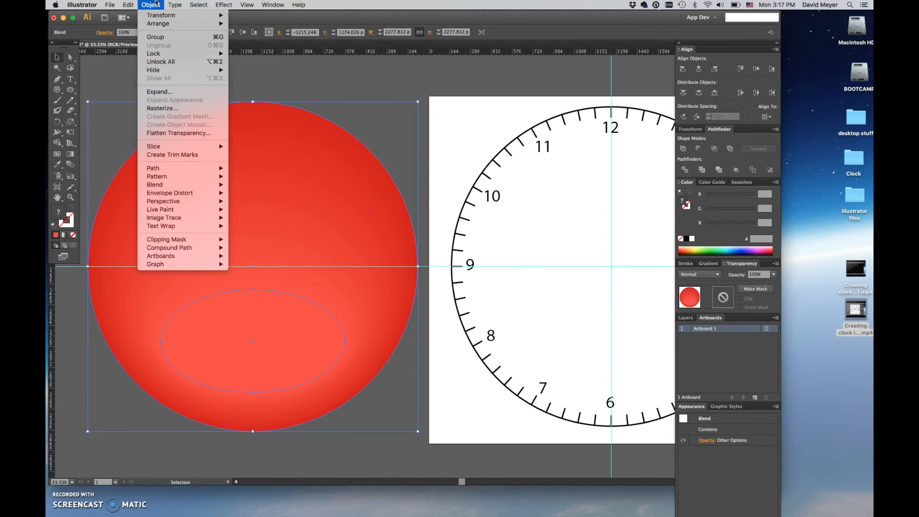
pyautogui.click(160, 37)
pyautogui.click(131, 78)
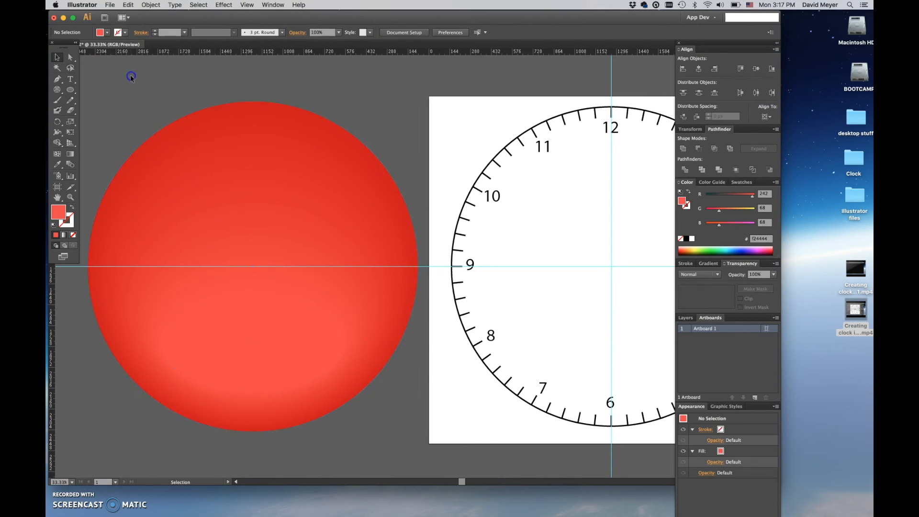
# - Move the grouped red blend back onto the artboard, centred on the guide intersection over the clock face
pyautogui.moveTo(175, 196); pyautogui.dragTo(227, 208)
pyautogui.press('super+z')
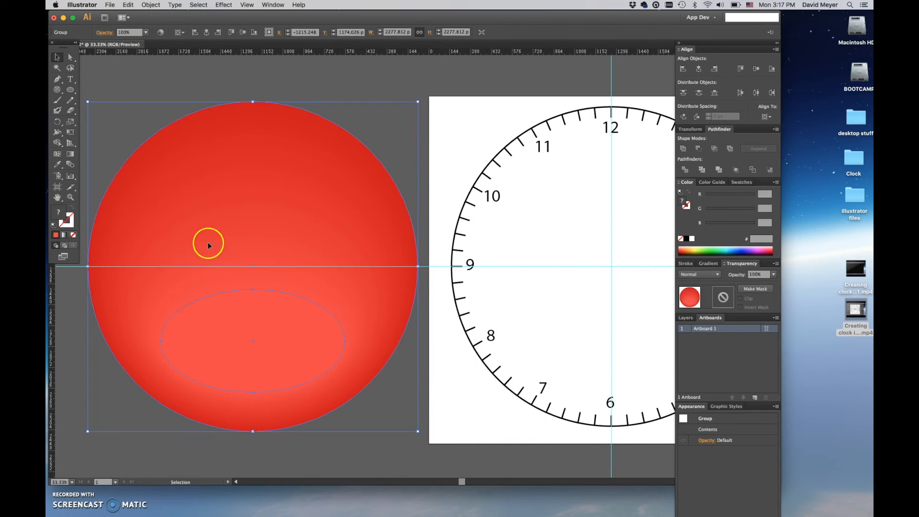
pyautogui.hscroll(2, 207, 245)
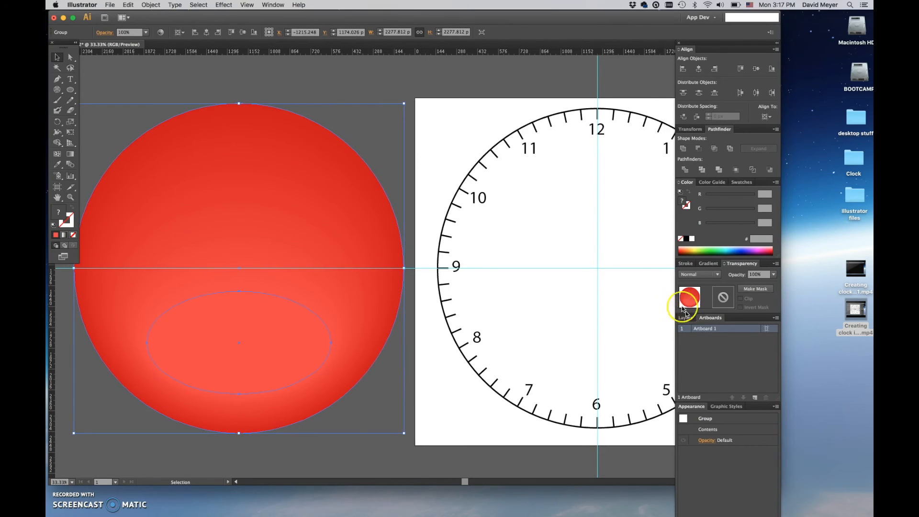
pyautogui.hscroll(5, 378, 279)
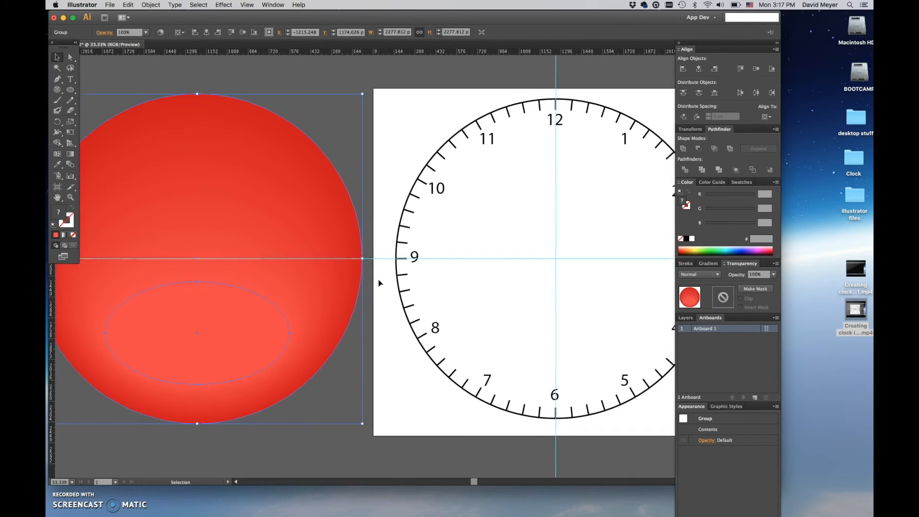
pyautogui.hscroll(4, 378, 283)
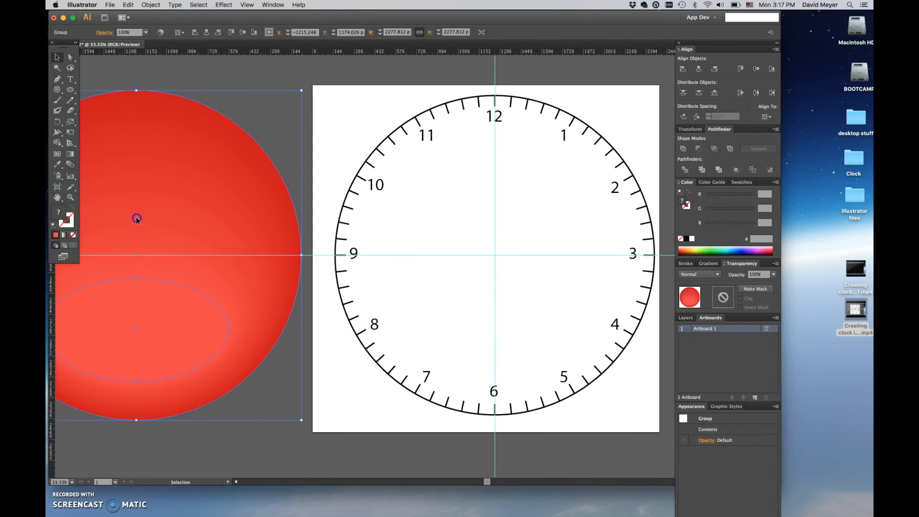
pyautogui.moveTo(136, 218); pyautogui.dragTo(496, 195)
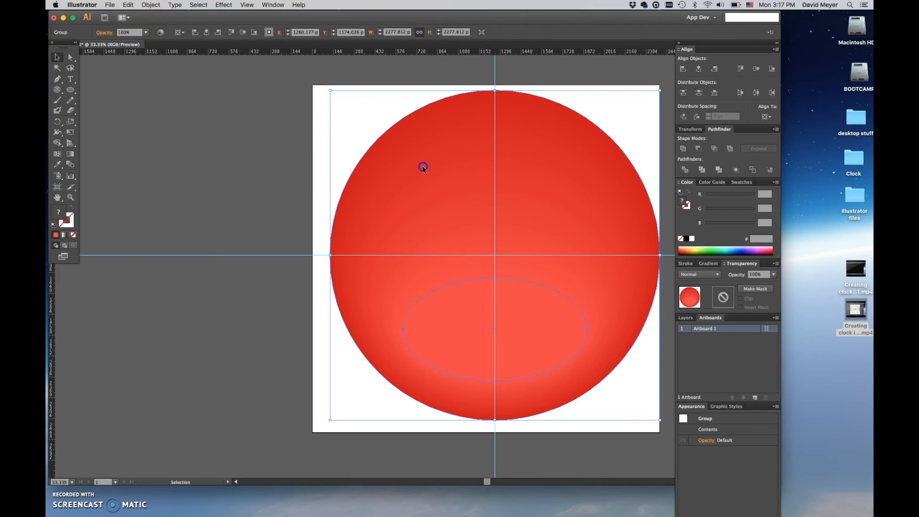
# - Send the grouped red blend to the back, behind the clock numerals and tick marks, and deselect it
pyautogui.click(148, 3)
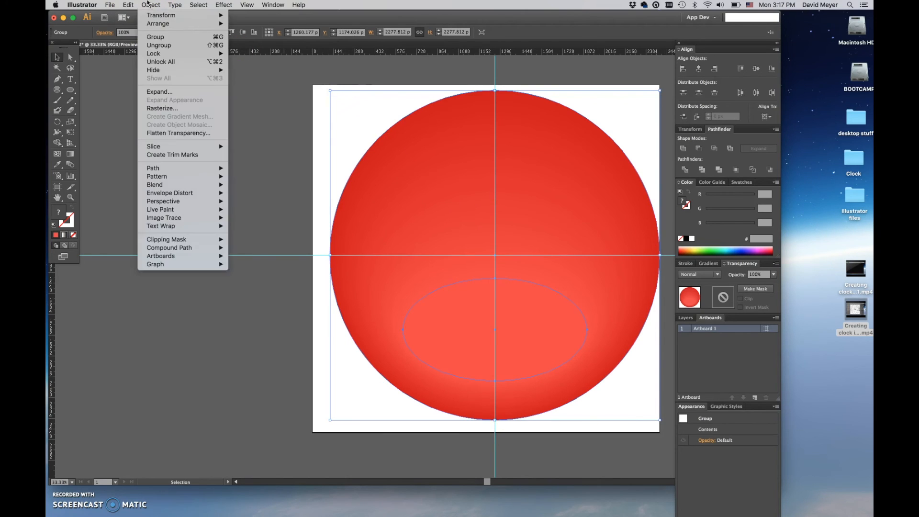
pyautogui.click(154, 25)
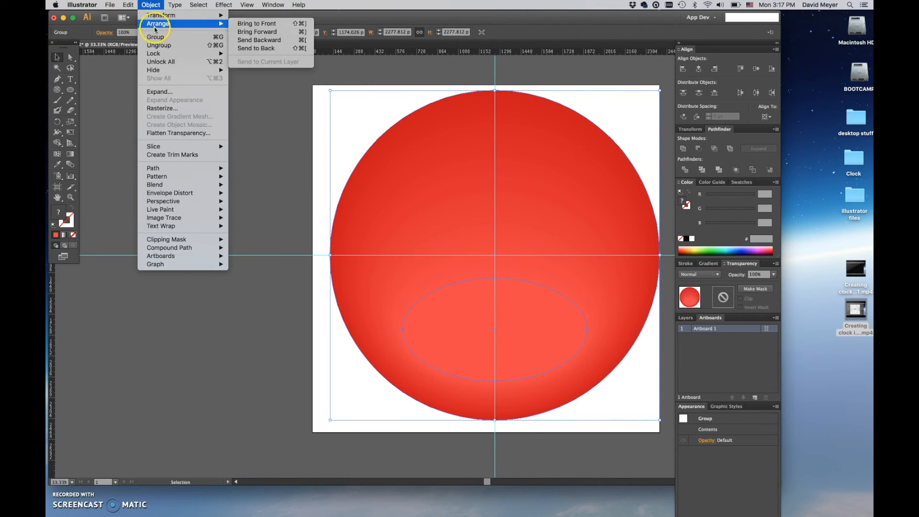
pyautogui.click(246, 47)
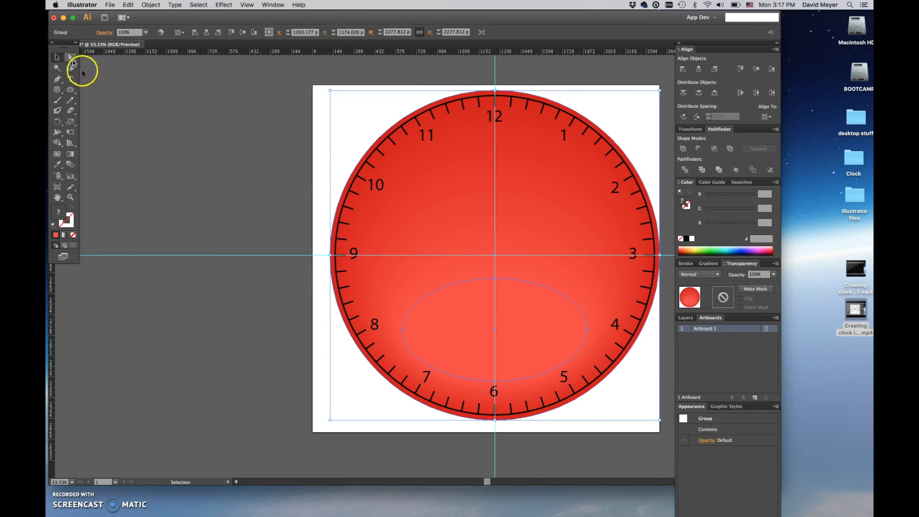
pyautogui.click(156, 121)
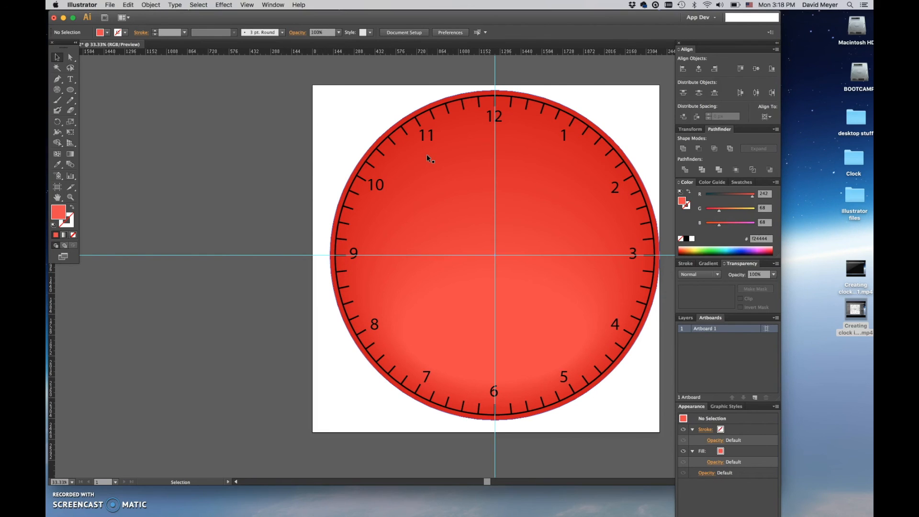
# - Move the red group off the artboard, away from the clock face, and undo that move
pyautogui.click(460, 201)
pyautogui.moveTo(461, 201); pyautogui.dragTo(95, 201)
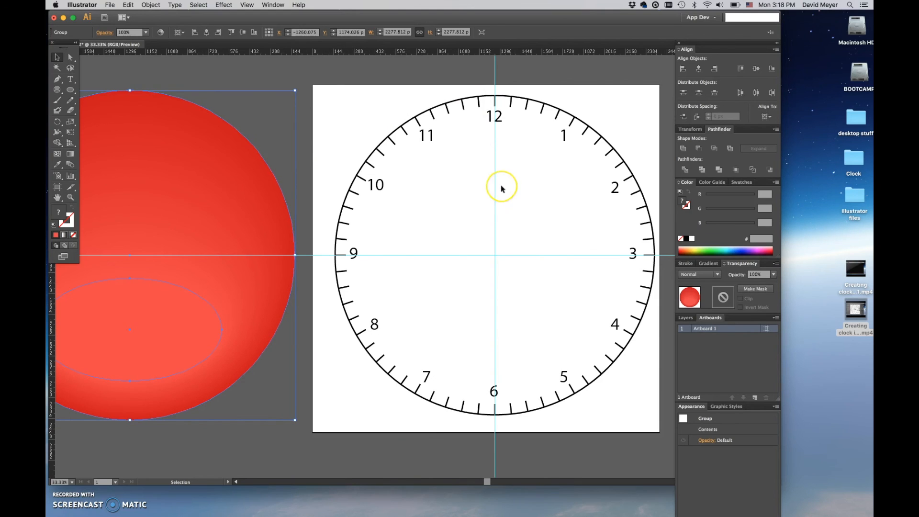
pyautogui.press('super+z')
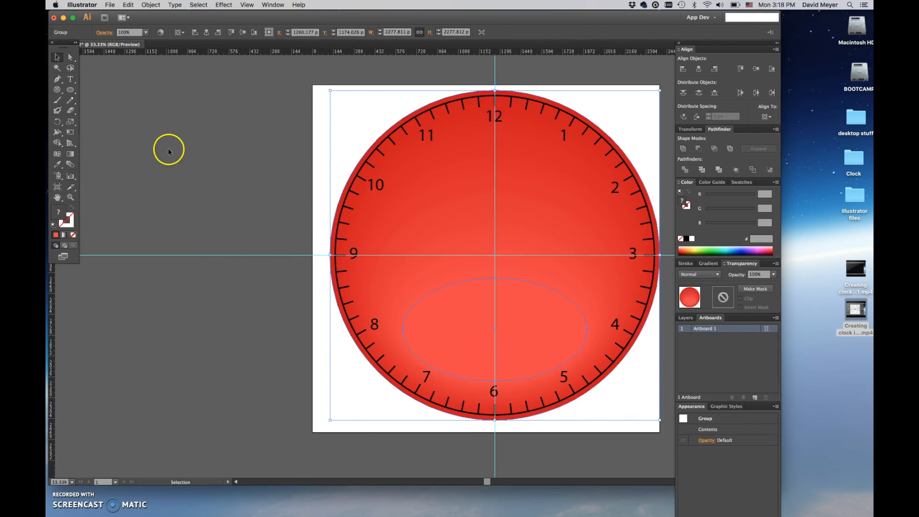
pyautogui.click(169, 150)
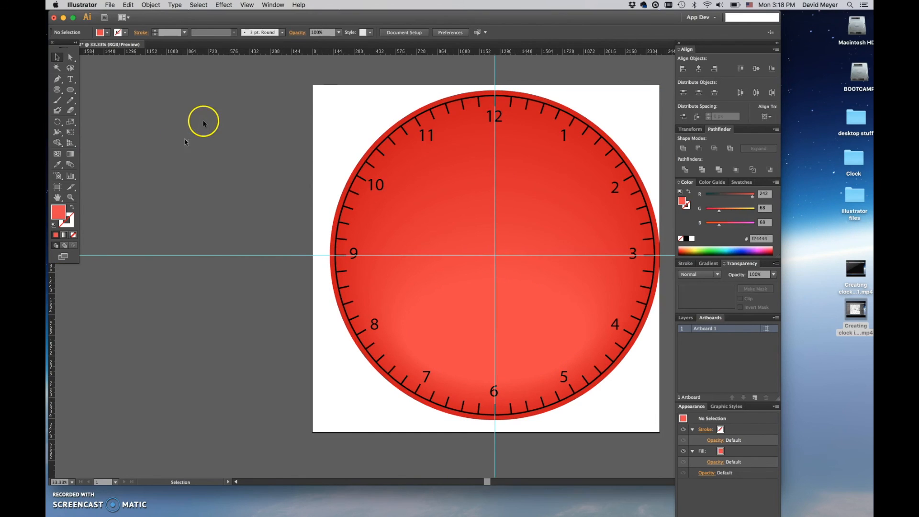